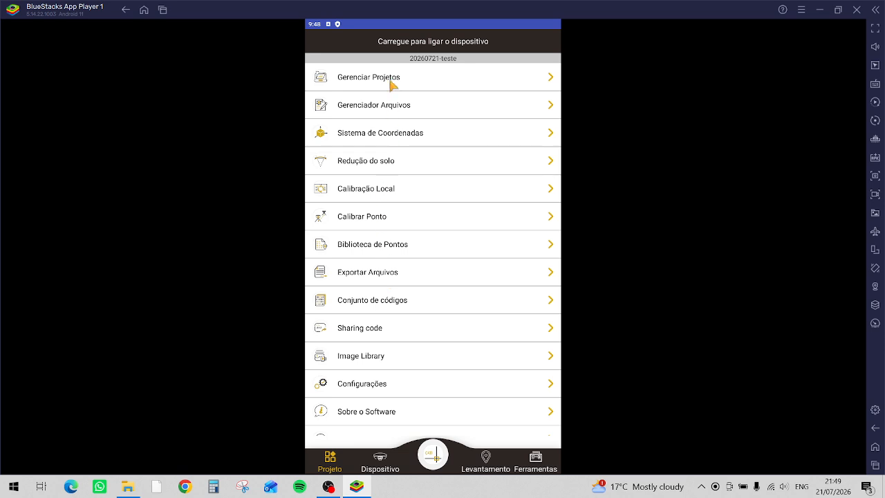
Look through the available interface languages in the system settings, pick Português, and return to the project menu.
{"action": "scroll", "coordinate": [380, 277], "scroll_direction": "down", "scroll_amount": 2}
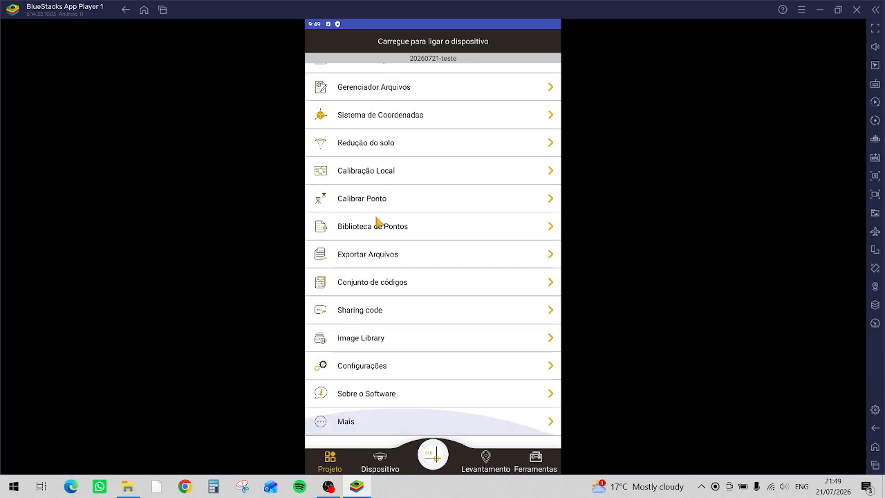
{"action": "scroll", "coordinate": [389, 272], "scroll_direction": "up", "scroll_amount": 3}
{"action": "scroll", "coordinate": [392, 235], "scroll_direction": "down", "scroll_amount": 1}
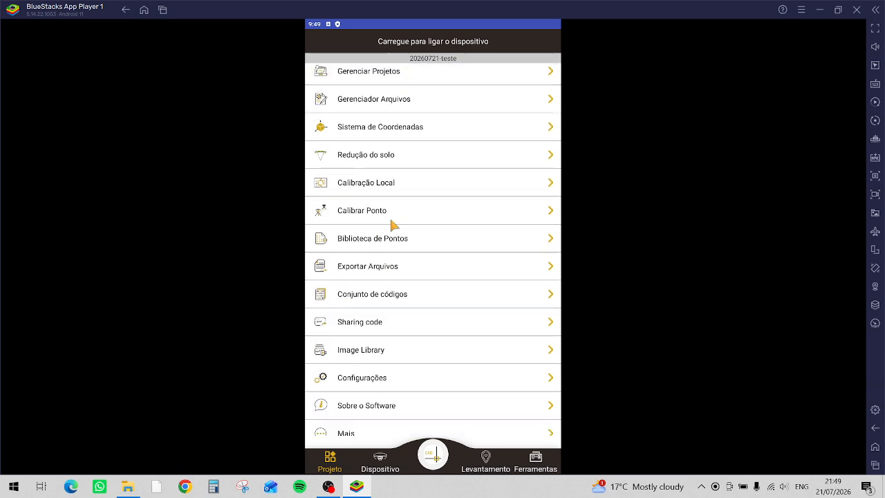
{"action": "left_click", "coordinate": [369, 365]}
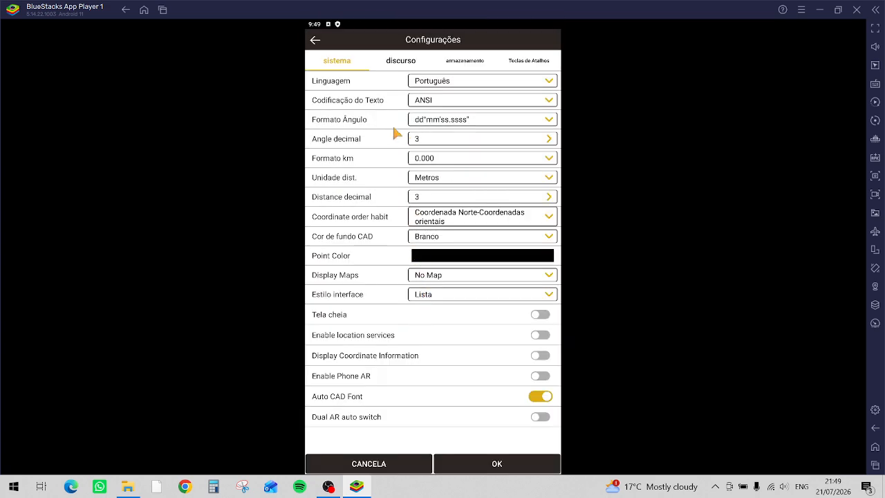
{"action": "left_click", "coordinate": [421, 81]}
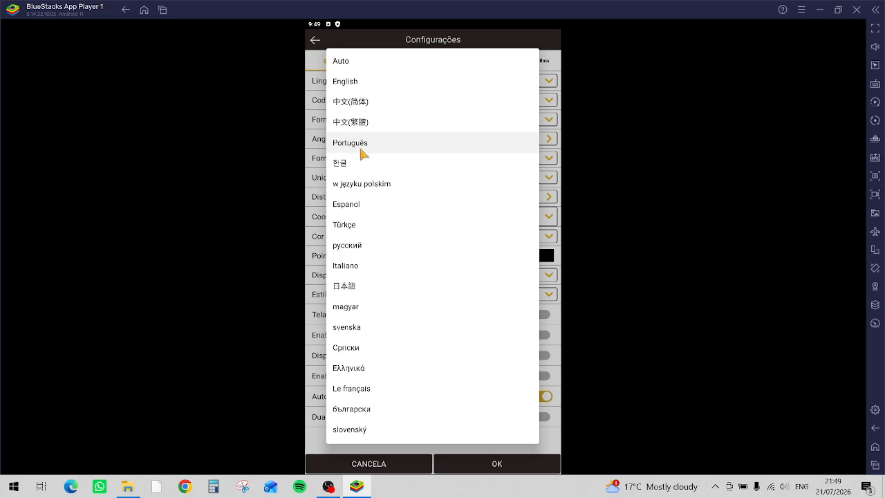
{"action": "left_click", "coordinate": [361, 143]}
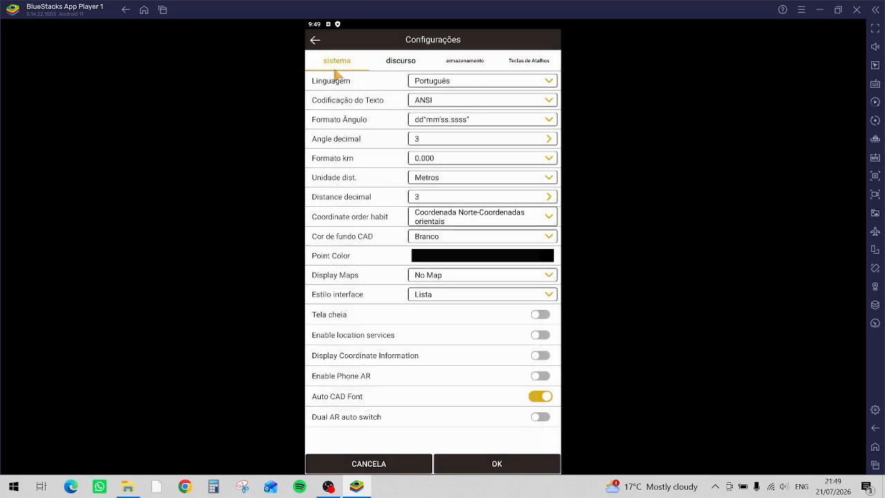
{"action": "left_click", "coordinate": [316, 40]}
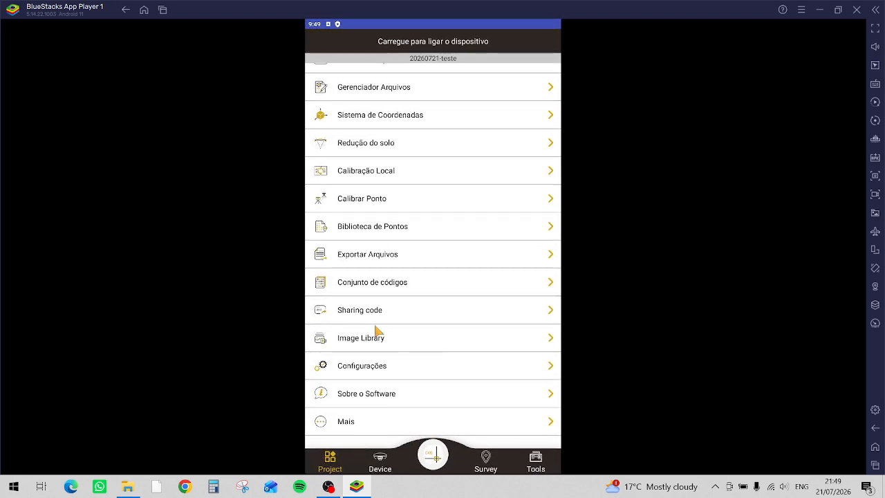
{"action": "scroll", "coordinate": [374, 293], "scroll_direction": "up", "scroll_amount": 1}
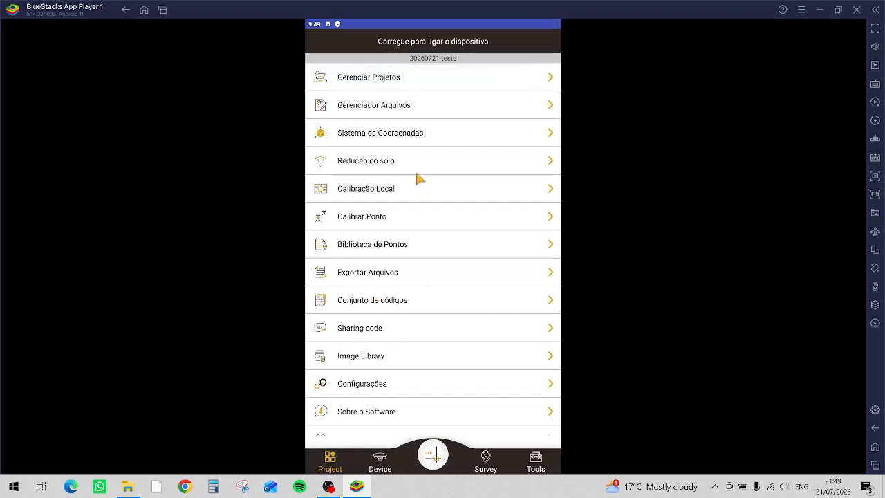
Reopen the system settings, choose Português as the language, and review the text encoding options.
{"action": "left_click", "coordinate": [370, 381]}
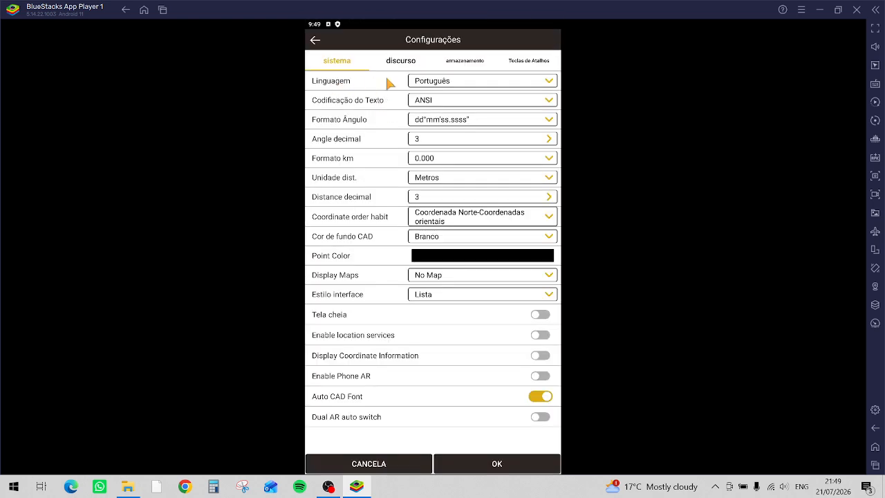
{"action": "left_click", "coordinate": [429, 84]}
{"action": "left_click", "coordinate": [345, 148]}
{"action": "left_click", "coordinate": [420, 101]}
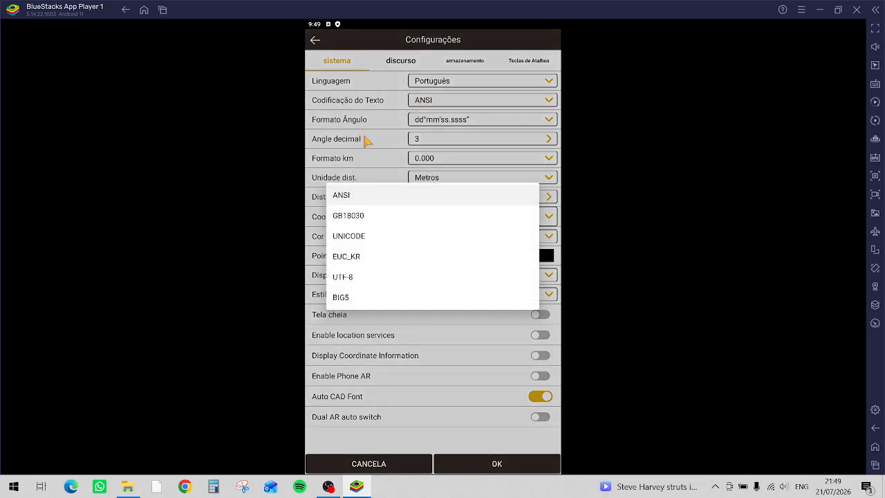
{"action": "left_click", "coordinate": [360, 114]}
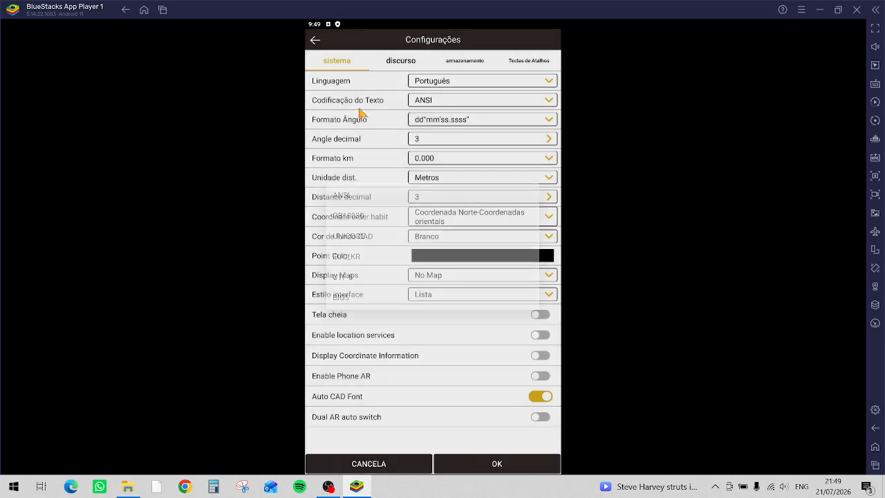
Review the available angle formats and the angle decimal setting without editing them.
{"action": "left_click", "coordinate": [421, 126]}
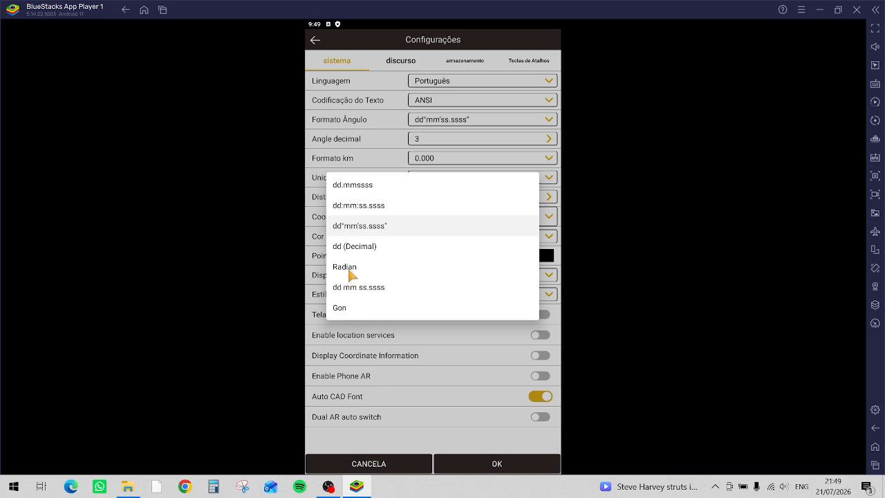
{"action": "left_click", "coordinate": [358, 110]}
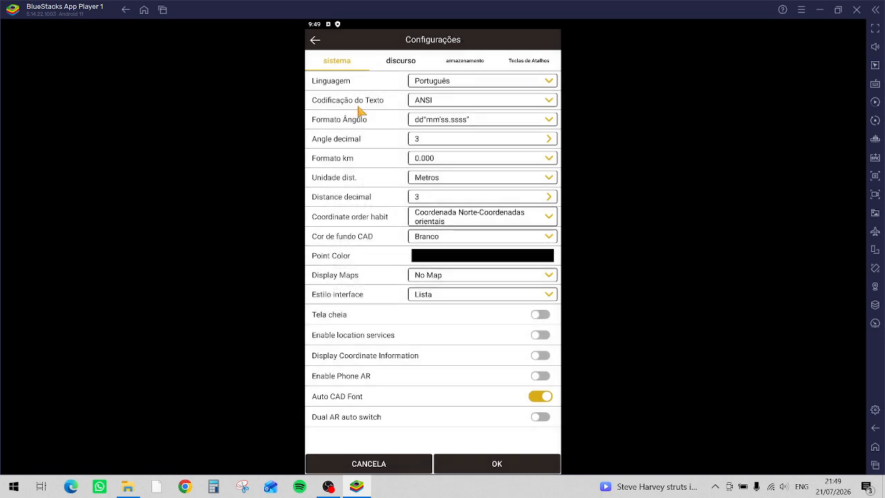
{"action": "left_click", "coordinate": [437, 144]}
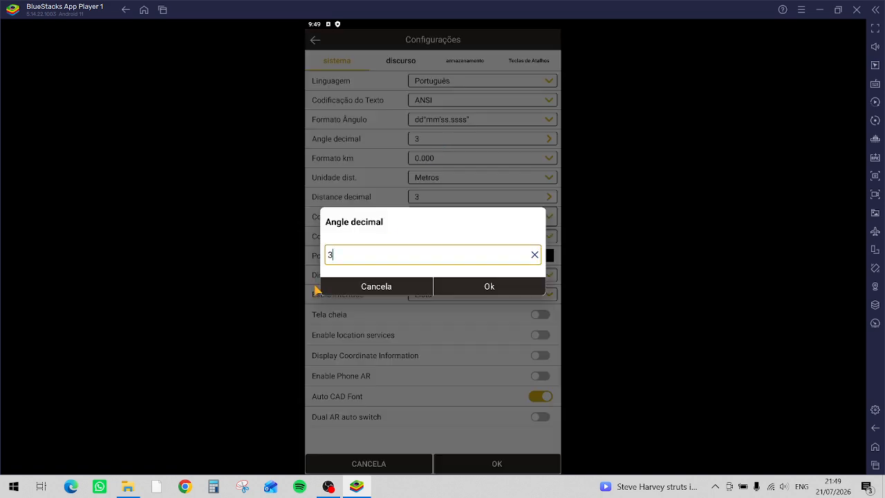
{"action": "left_click", "coordinate": [361, 286]}
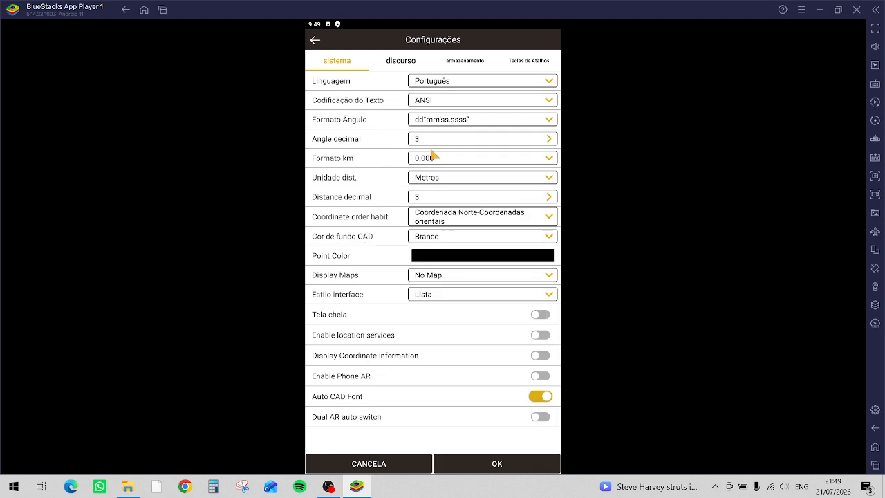
Check the distance unit choices and the CAD background colour choices in the system settings.
{"action": "left_click", "coordinate": [427, 180]}
{"action": "left_click", "coordinate": [361, 196]}
{"action": "left_click", "coordinate": [436, 240]}
{"action": "left_click", "coordinate": [345, 236]}
Review the map sources offered for Display Maps and choose No Map.
{"action": "left_click", "coordinate": [433, 277]}
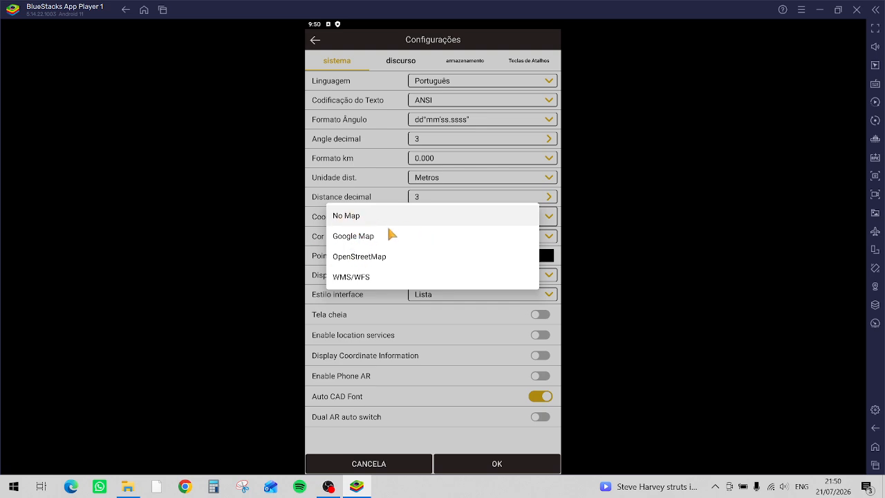
{"action": "left_click", "coordinate": [346, 220]}
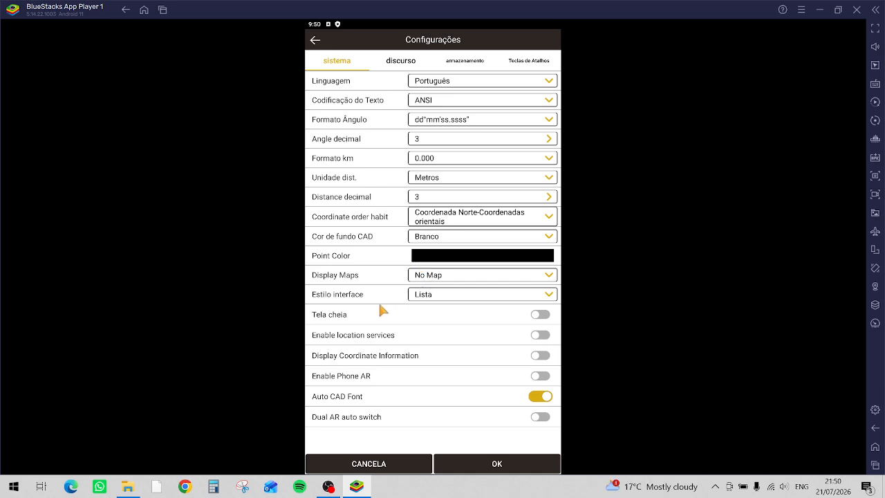
{"action": "left_click", "coordinate": [433, 280]}
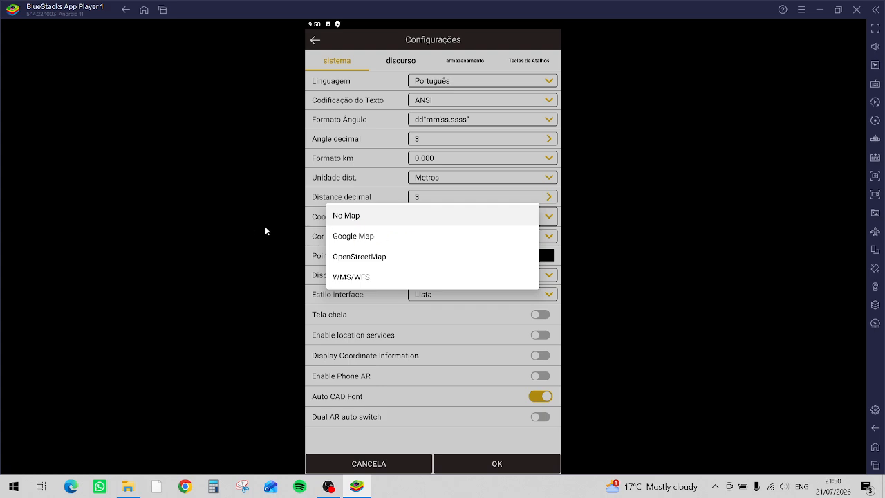
{"action": "left_click", "coordinate": [363, 220]}
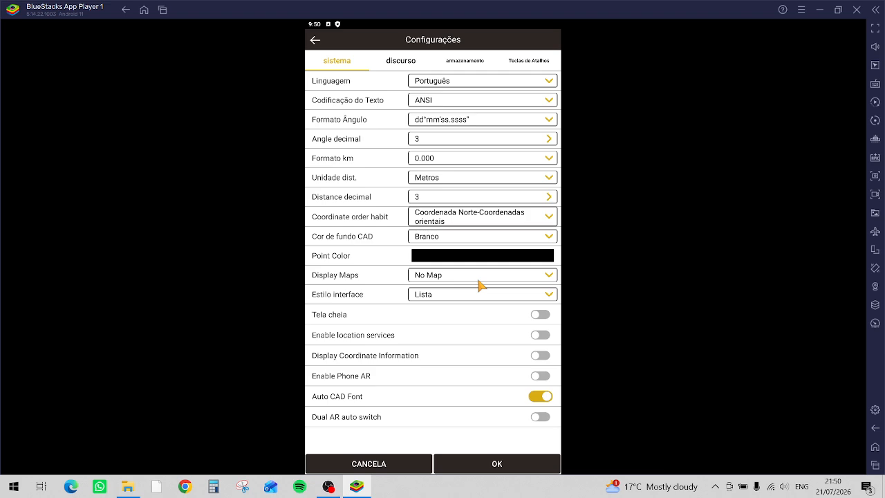
Switch the interface style to Tabela and set it back to Lista.
{"action": "left_click", "coordinate": [428, 296]}
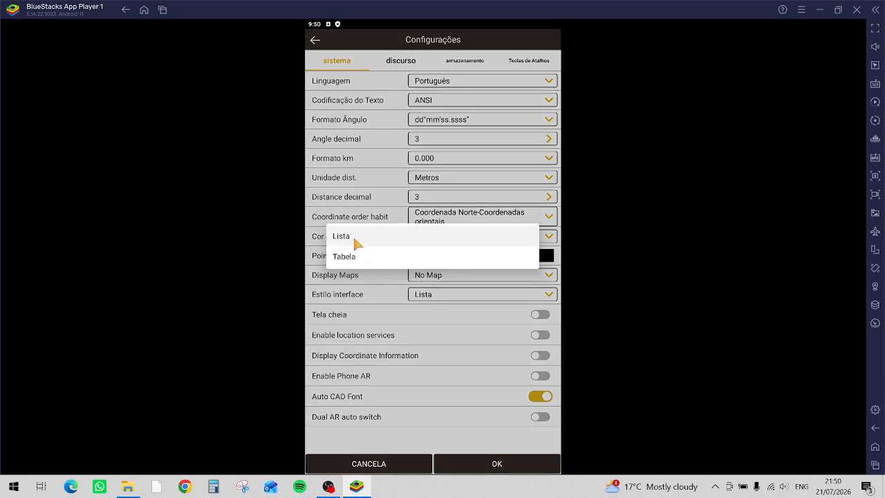
{"action": "left_click", "coordinate": [356, 257]}
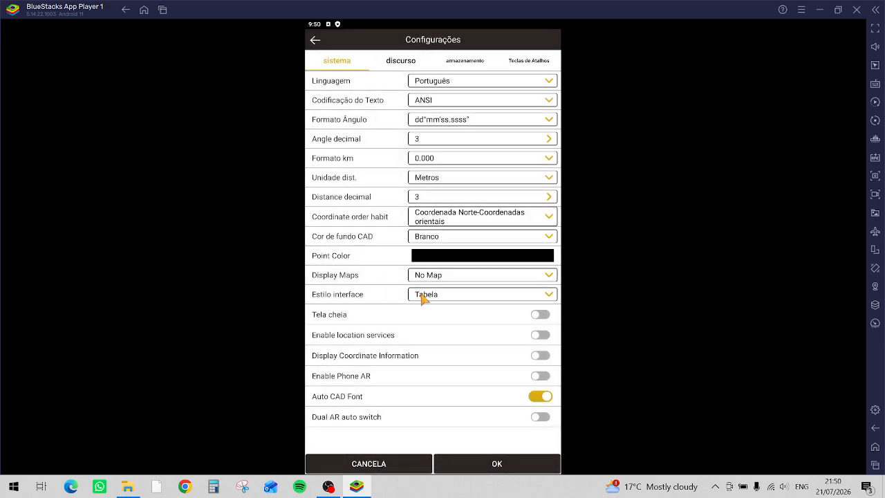
{"action": "left_click", "coordinate": [421, 297]}
{"action": "left_click", "coordinate": [369, 237]}
Examine the voice prompt options and the storage limits for topographic points (Pt. Topo).
{"action": "left_click", "coordinate": [399, 63]}
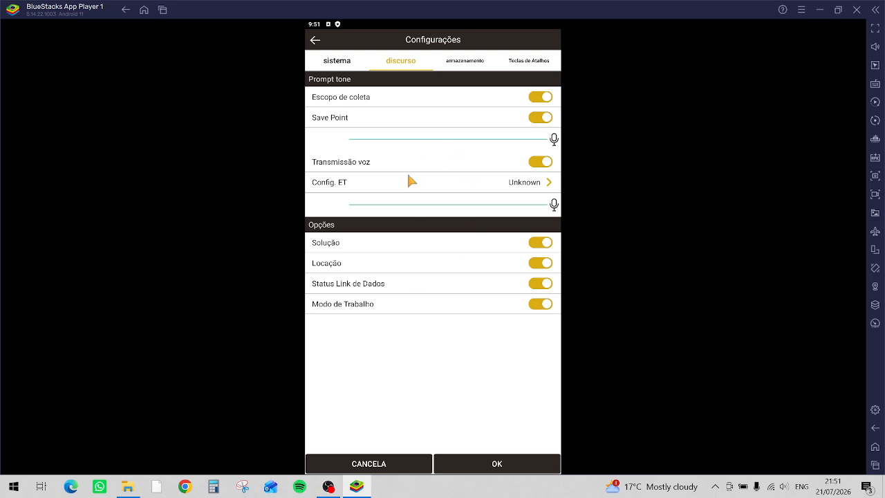
{"action": "left_click", "coordinate": [468, 62]}
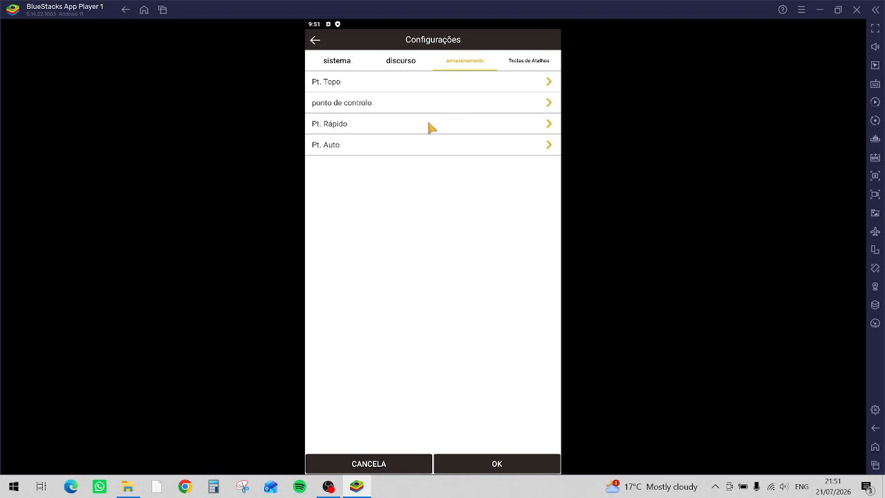
{"action": "left_click", "coordinate": [417, 82]}
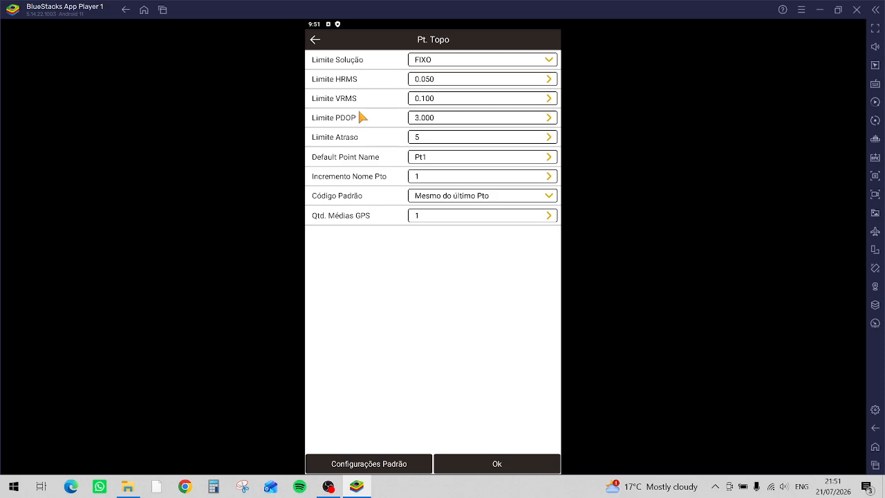
{"action": "left_click", "coordinate": [315, 41]}
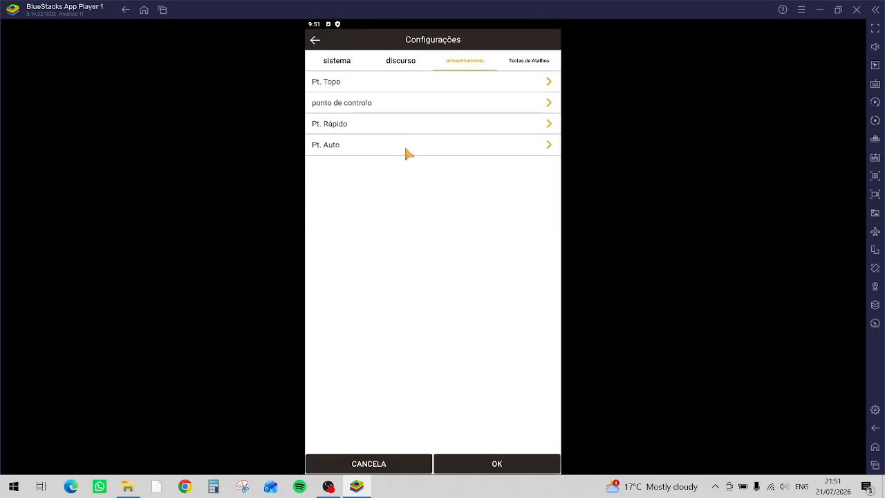
Examine the control point storage limits and the shortcut key assignments, and leave the settings.
{"action": "left_click", "coordinate": [421, 103]}
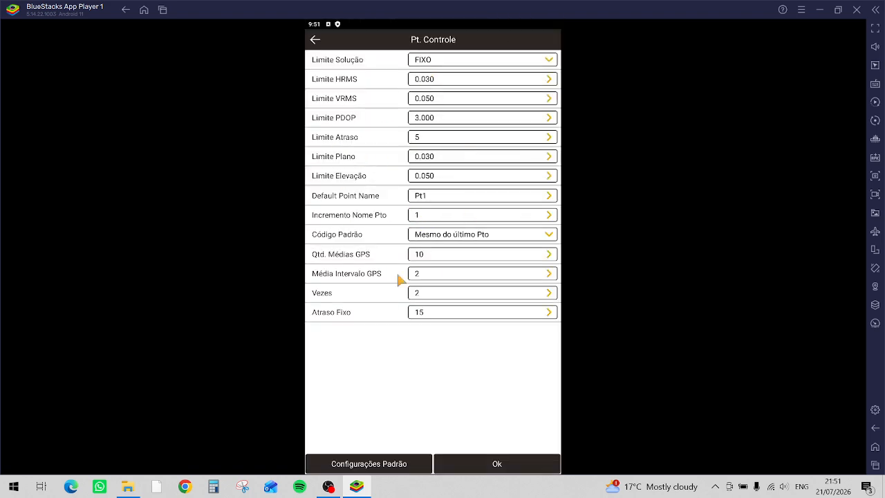
{"action": "left_click", "coordinate": [316, 41]}
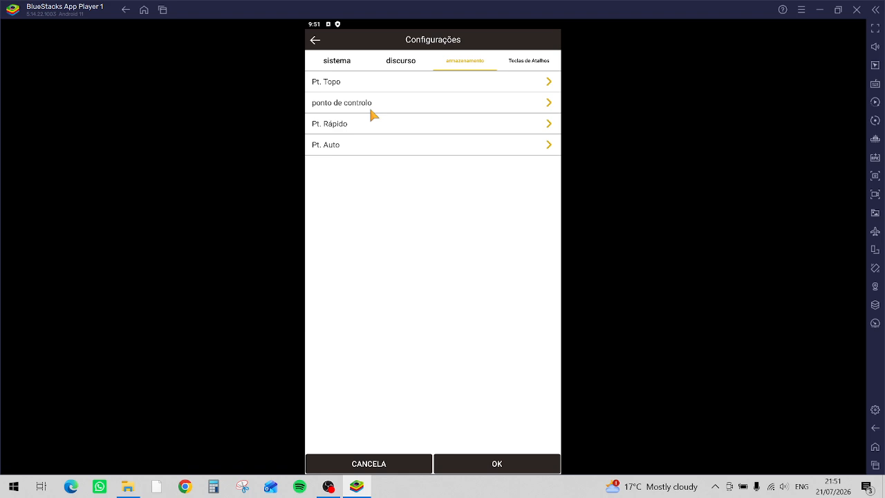
{"action": "left_click", "coordinate": [516, 63]}
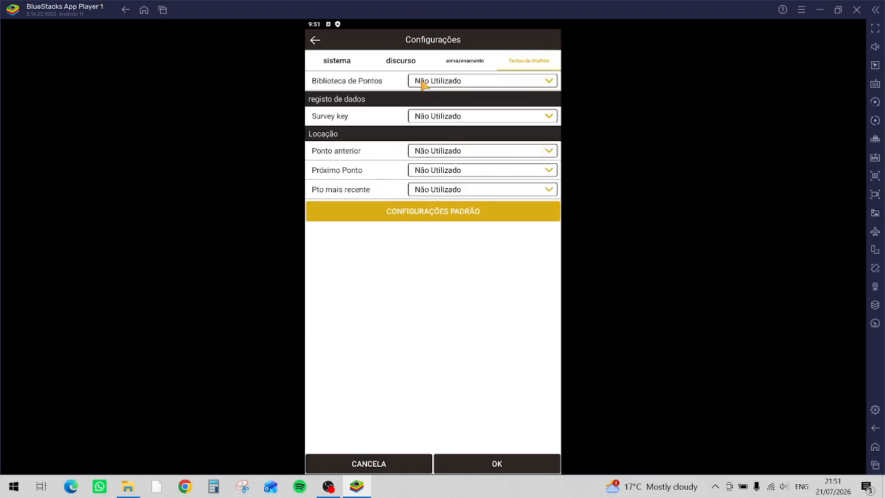
{"action": "left_click", "coordinate": [323, 44]}
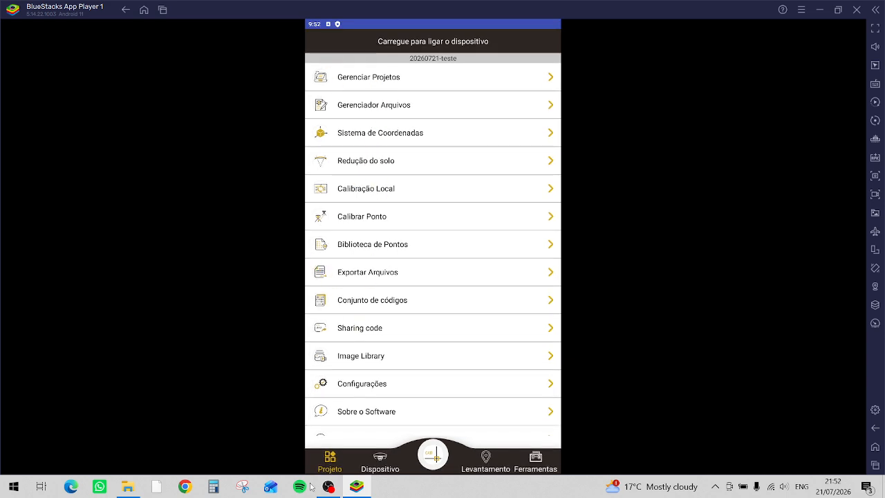
Examine the device communication settings, including manufacturer, device type and communication mode, and return to the device menu.
{"action": "left_click", "coordinate": [388, 468]}
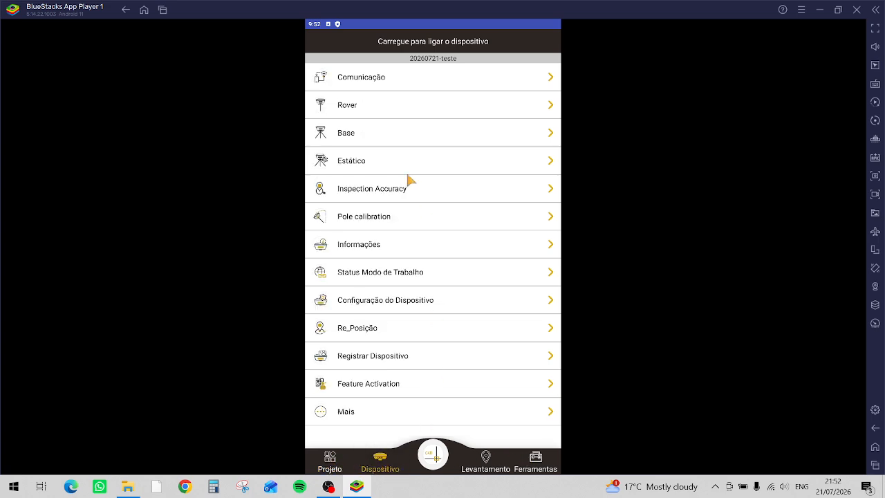
{"action": "left_click", "coordinate": [388, 84]}
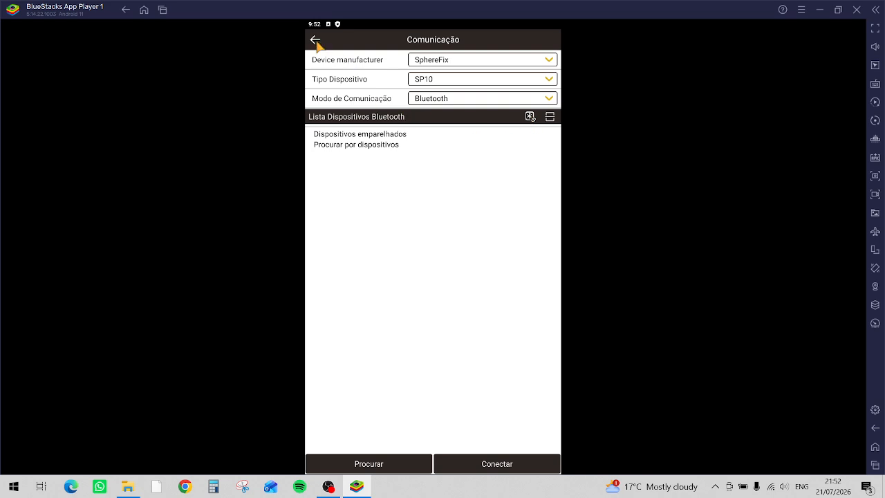
{"action": "left_click", "coordinate": [315, 41]}
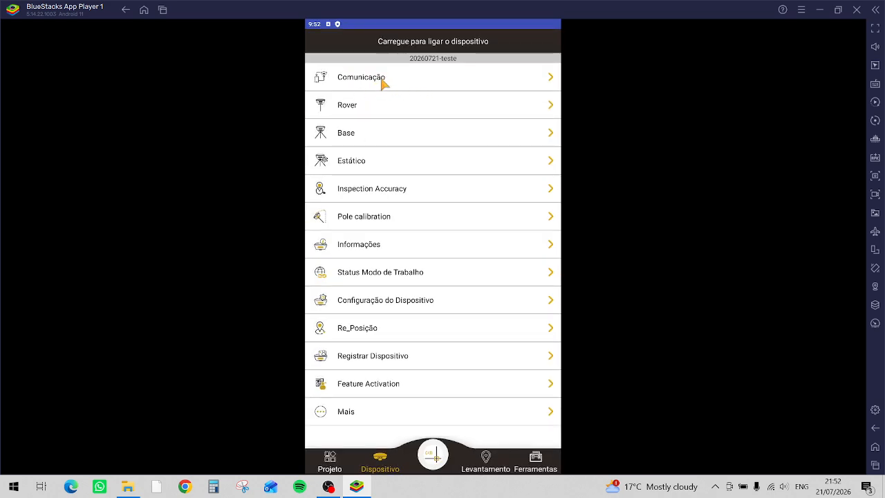
Try the base startup mode Input Base Coordinates with the NEZ coordinate type, and leave without applying.
{"action": "left_click", "coordinate": [366, 137]}
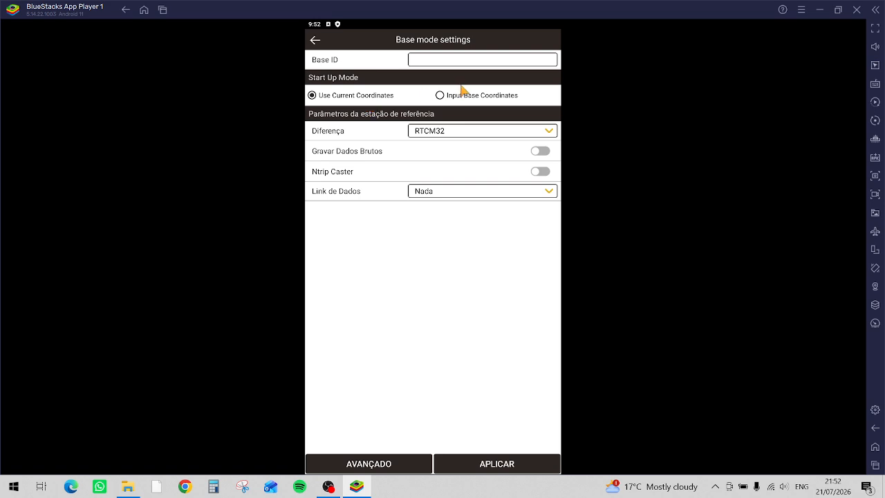
{"action": "left_click", "coordinate": [479, 100]}
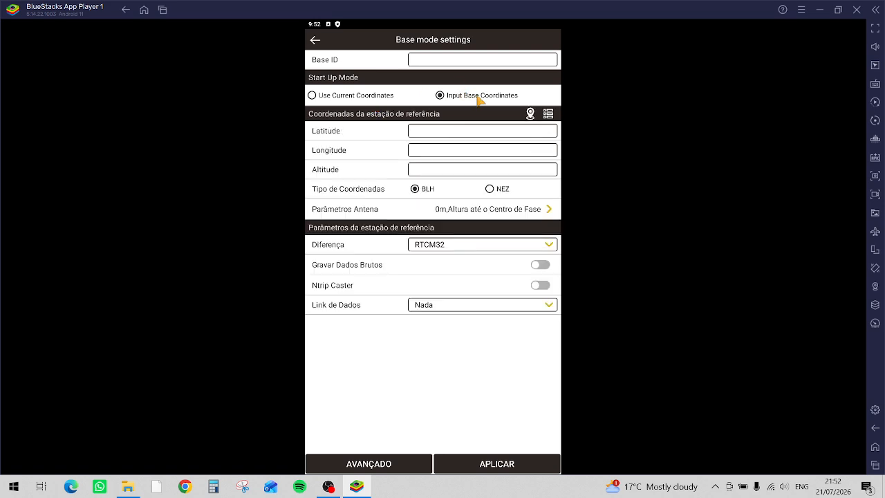
{"action": "left_click", "coordinate": [491, 190]}
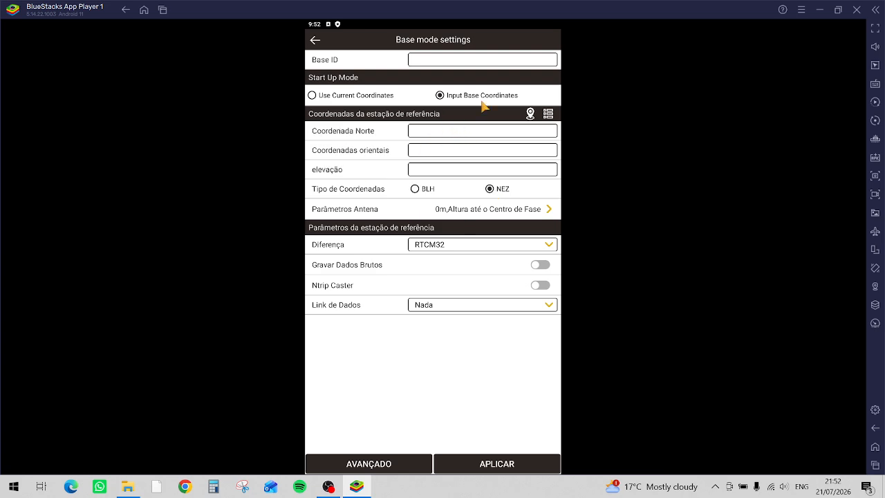
{"action": "left_click", "coordinate": [317, 40]}
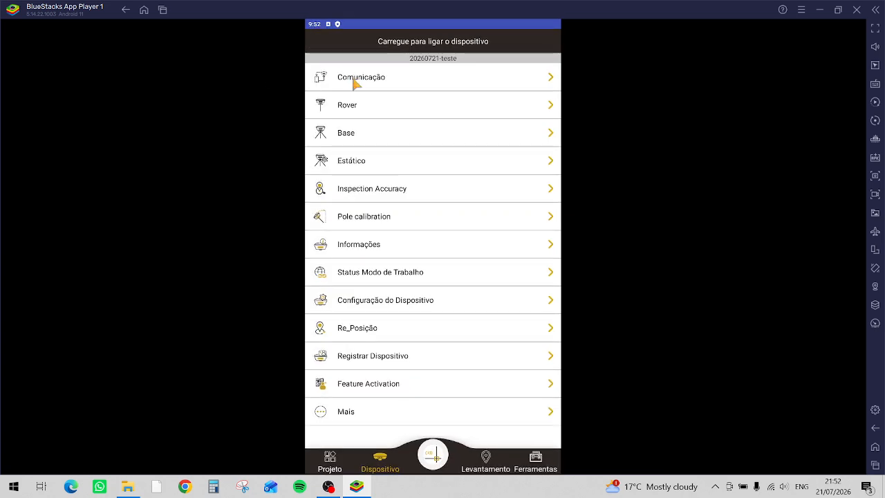
Examine the receiver's communication settings and its device details, including basic information and satellite systems, and return to the device menu.
{"action": "left_click", "coordinate": [395, 84]}
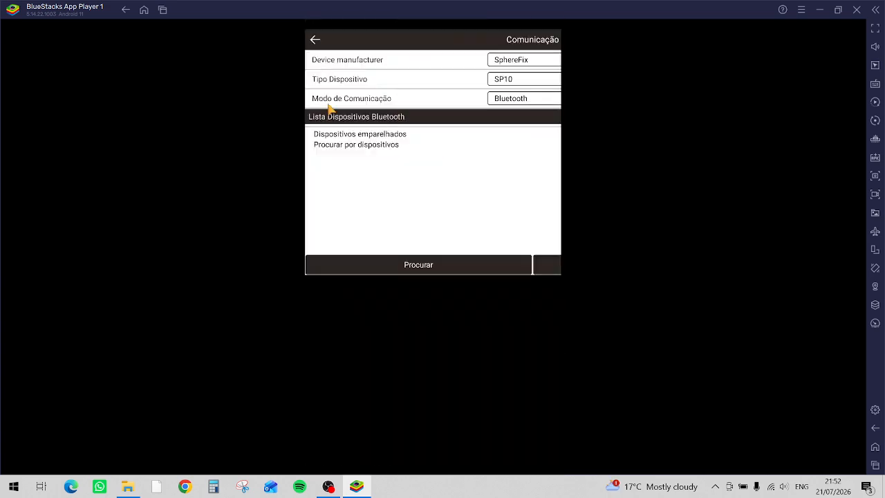
{"action": "left_click", "coordinate": [316, 42]}
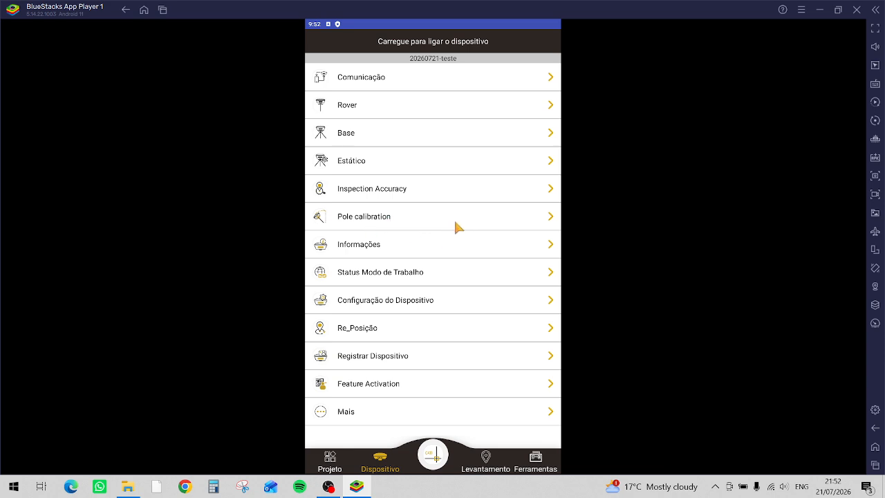
{"action": "left_click", "coordinate": [387, 254]}
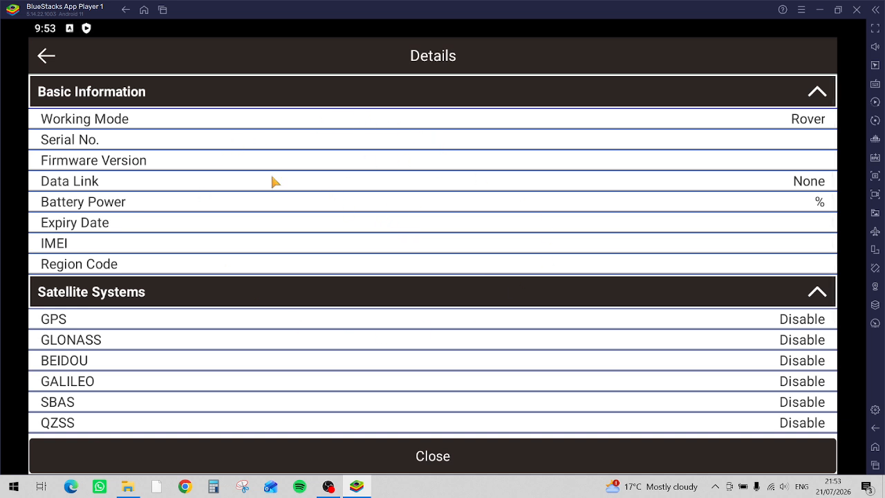
{"action": "left_click", "coordinate": [50, 59]}
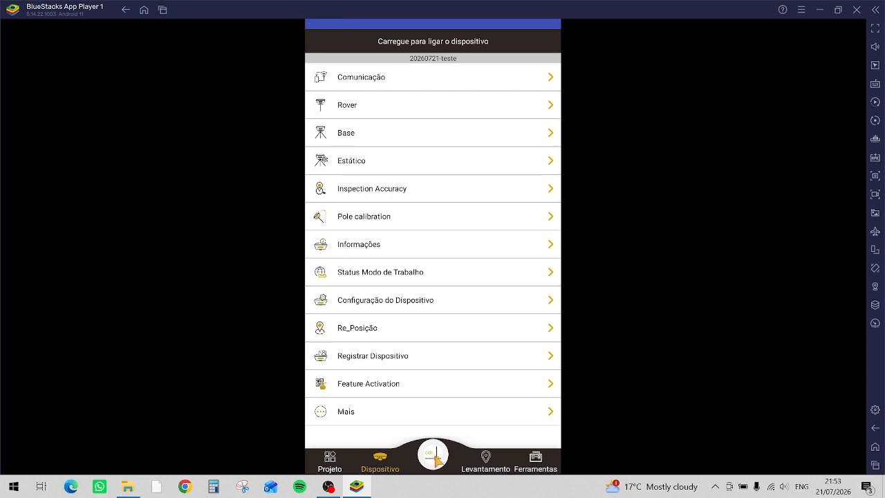
In the CAD map view, move the floating survey point button to the map's opposite edge and check the AutoCAD file import page.
{"action": "left_click", "coordinate": [436, 457]}
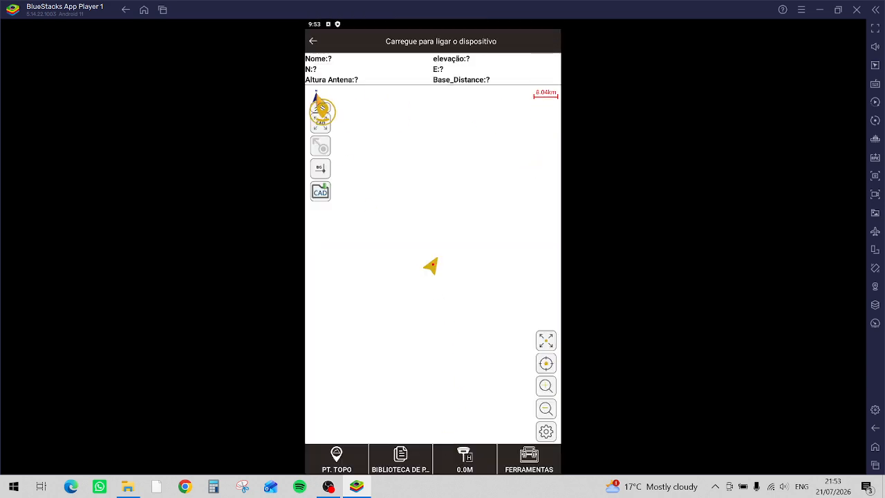
{"action": "left_click_drag", "start_coordinate": [328, 115], "coordinate": [550, 136]}
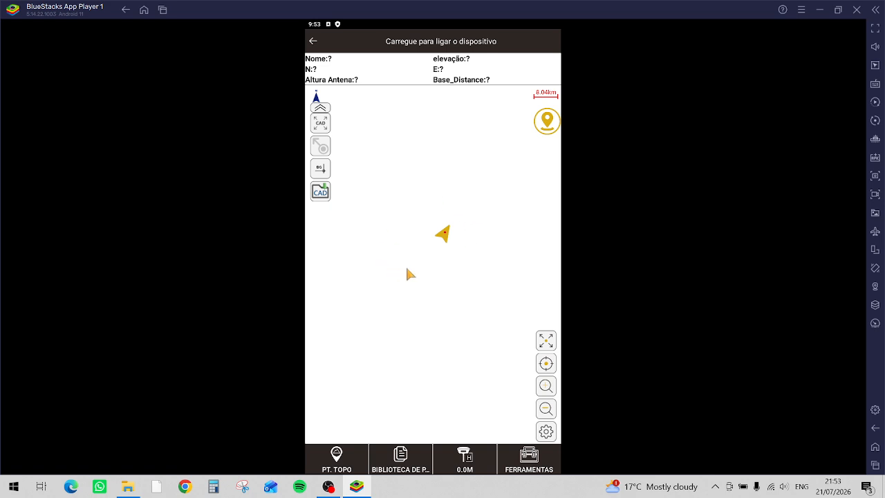
{"action": "left_click", "coordinate": [325, 196]}
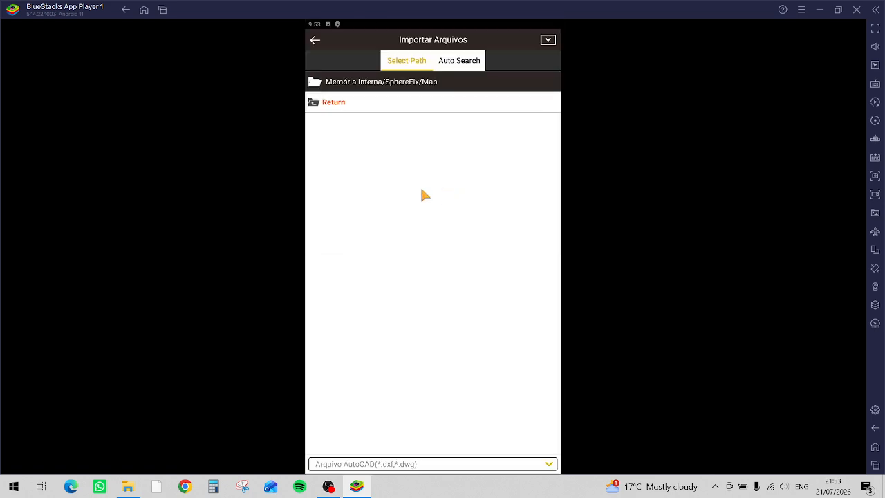
{"action": "left_click", "coordinate": [314, 40]}
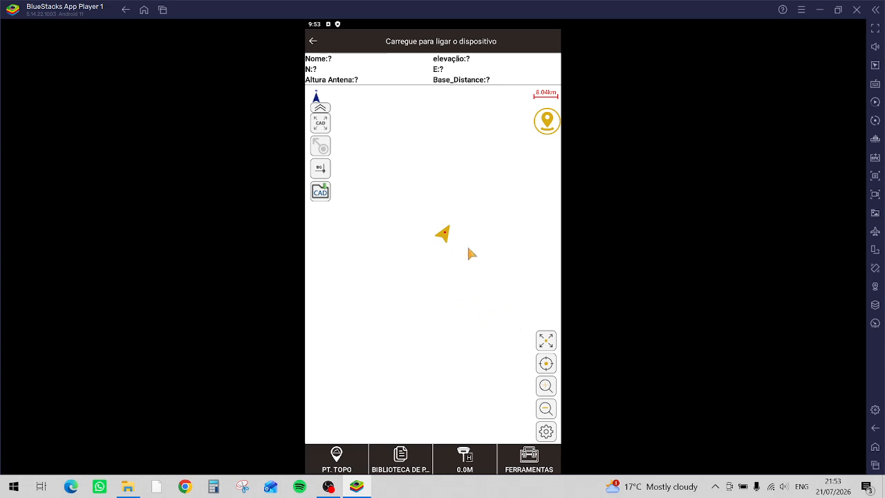
Examine the available survey point types and the antenna height parameters, and return to the map without changing them.
{"action": "left_click", "coordinate": [337, 459]}
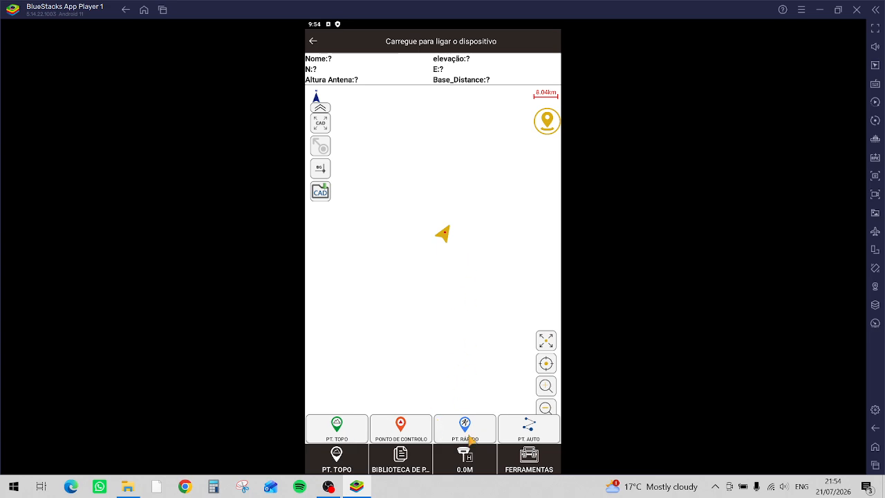
{"action": "left_click", "coordinate": [468, 456]}
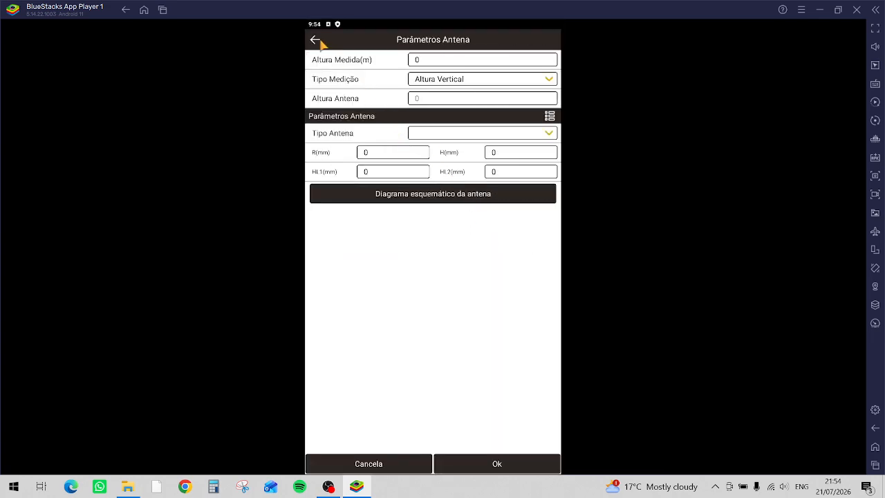
{"action": "left_click", "coordinate": [314, 39]}
Apply the Auto Centro de Mapa map tool and leave the CAD map view.
{"action": "left_click", "coordinate": [544, 467]}
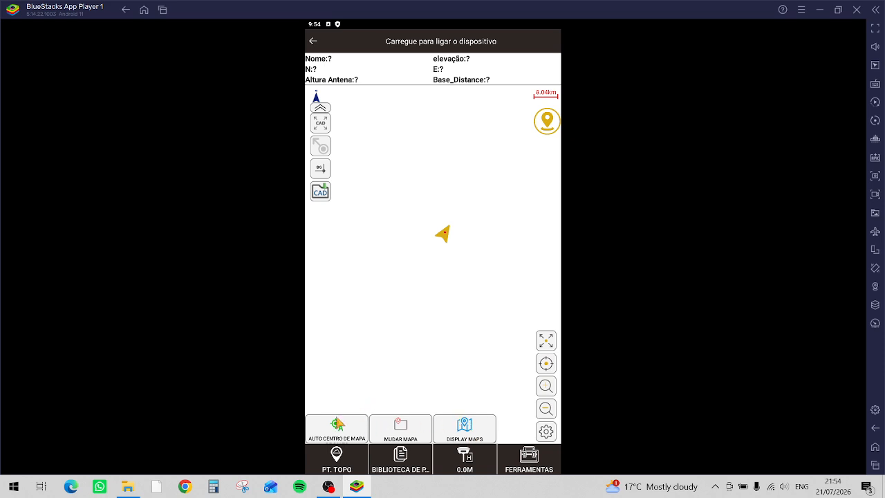
{"action": "left_click", "coordinate": [338, 428]}
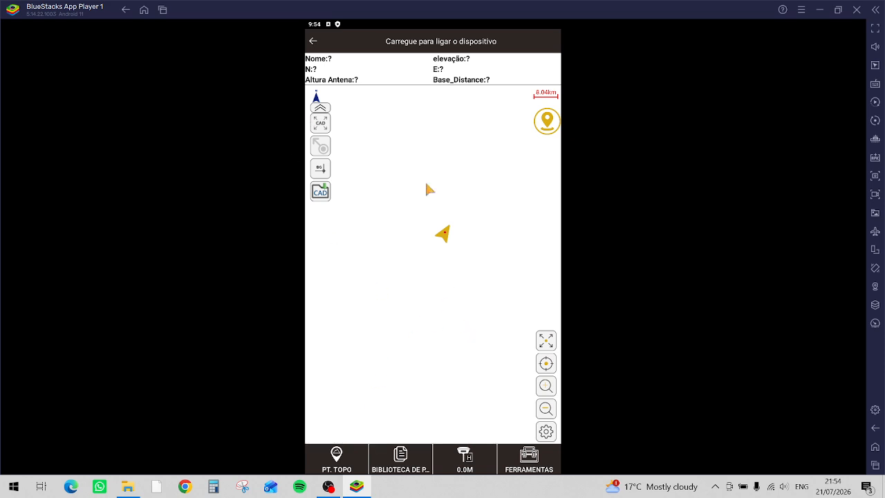
{"action": "left_click", "coordinate": [315, 42]}
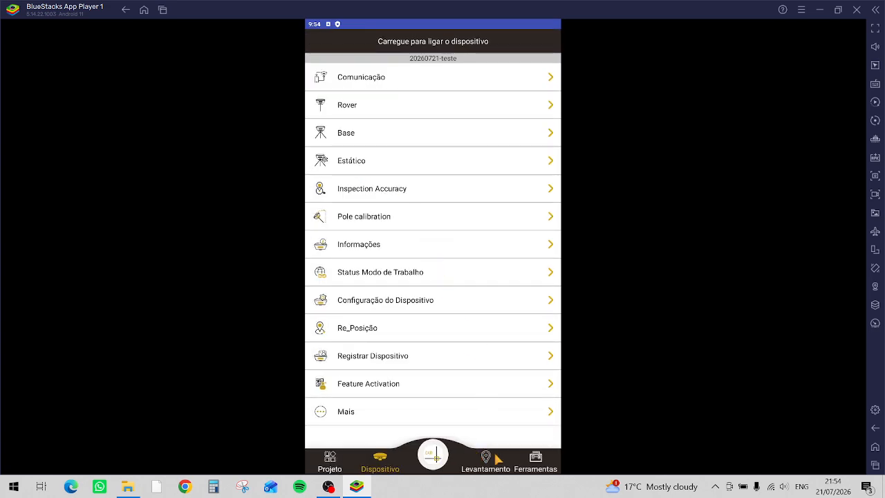
Examine the full list of calculation and conversion tools under Ferramentas, from Conversor Coordenadas to Cálculo da distância vertical.
{"action": "left_click", "coordinate": [529, 463]}
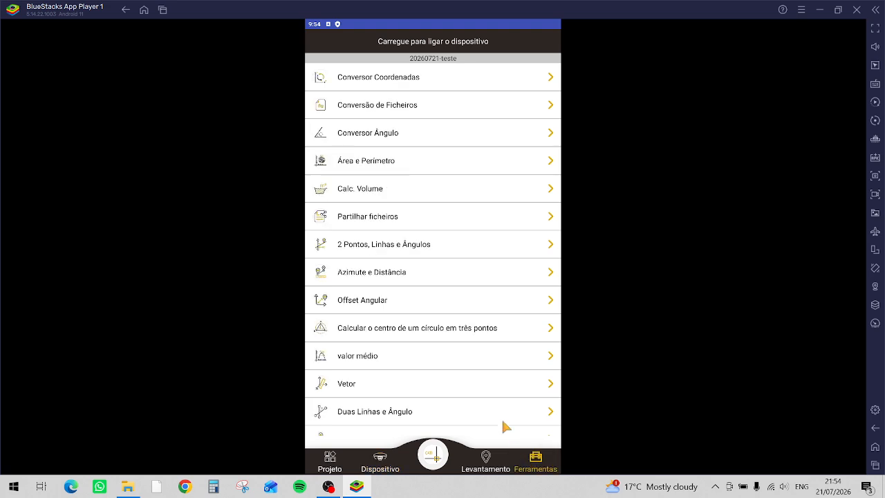
{"action": "scroll", "coordinate": [418, 300], "scroll_direction": "down", "scroll_amount": 2}
{"action": "scroll", "coordinate": [419, 304], "scroll_direction": "down", "scroll_amount": 3}
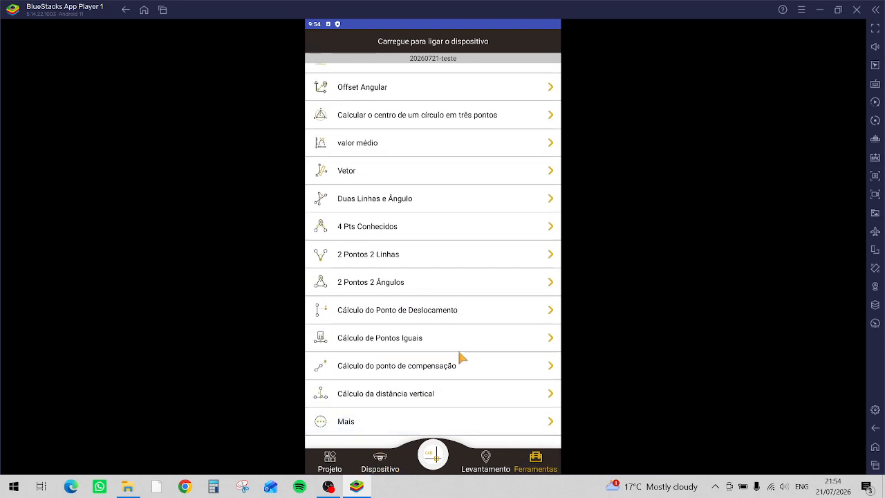
{"action": "scroll", "coordinate": [456, 332], "scroll_direction": "up", "scroll_amount": 5}
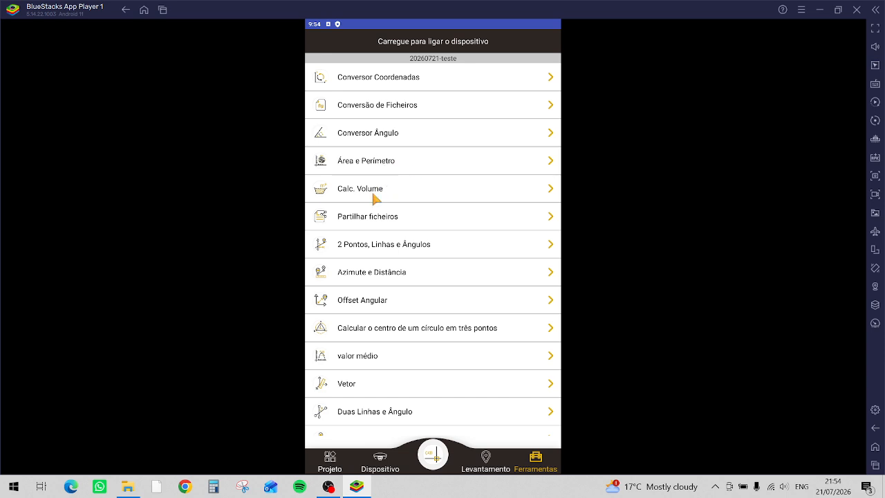
{"action": "scroll", "coordinate": [414, 221], "scroll_direction": "down", "scroll_amount": 3}
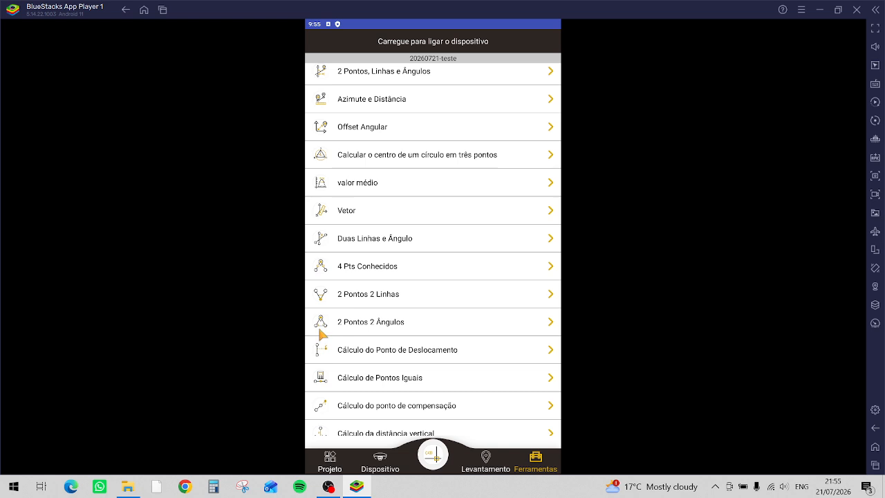
{"action": "scroll", "coordinate": [387, 337], "scroll_direction": "down", "scroll_amount": 1}
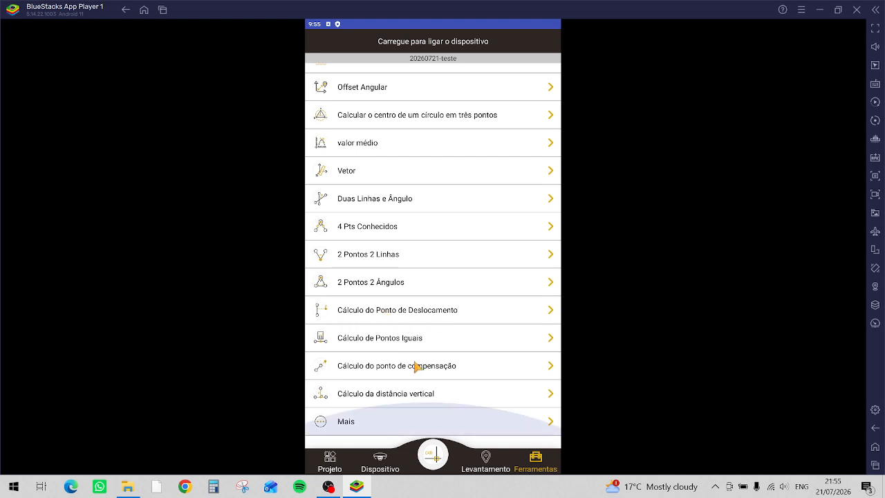
{"action": "scroll", "coordinate": [421, 316], "scroll_direction": "up", "scroll_amount": 5}
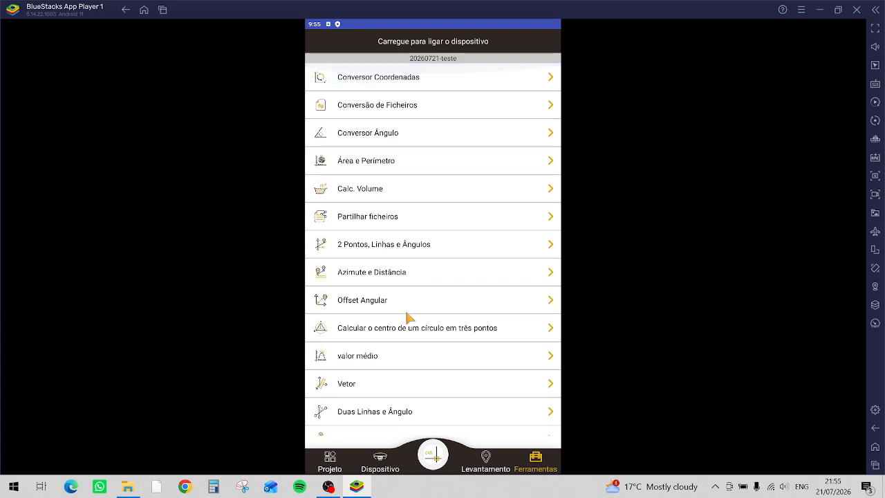
{"action": "scroll", "coordinate": [409, 318], "scroll_direction": "down", "scroll_amount": 5}
Examine the survey and stakeout functions under Levantamento, including the CAD Calibration page, and return to the survey list.
{"action": "left_click", "coordinate": [488, 465]}
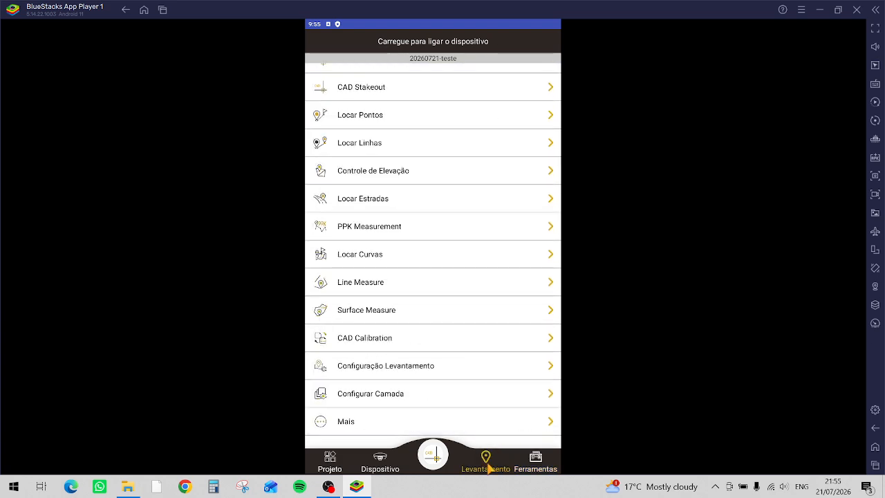
{"action": "scroll", "coordinate": [411, 372], "scroll_direction": "up", "scroll_amount": 3}
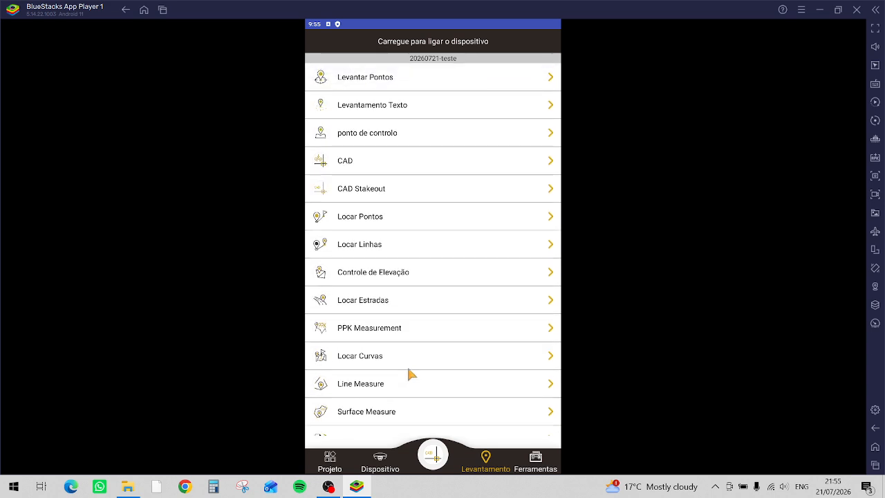
{"action": "scroll", "coordinate": [411, 374], "scroll_direction": "down", "scroll_amount": 2}
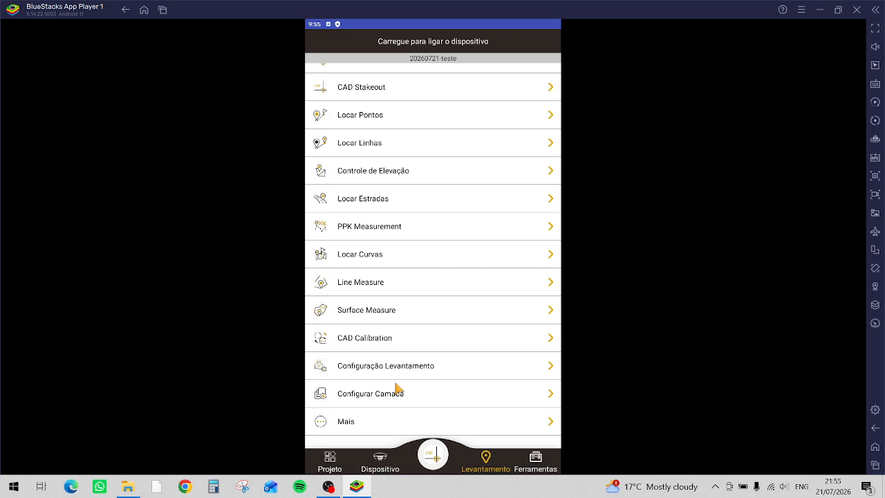
{"action": "scroll", "coordinate": [397, 359], "scroll_direction": "up", "scroll_amount": 3}
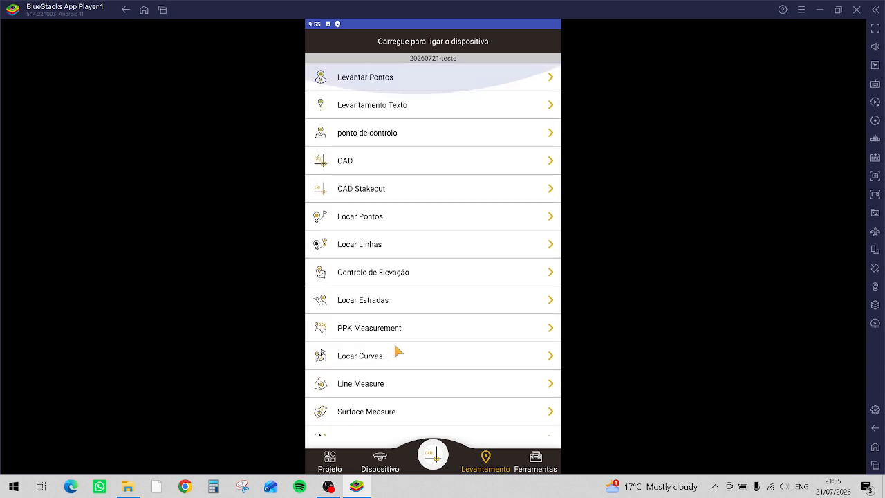
{"action": "scroll", "coordinate": [393, 351], "scroll_direction": "down", "scroll_amount": 3}
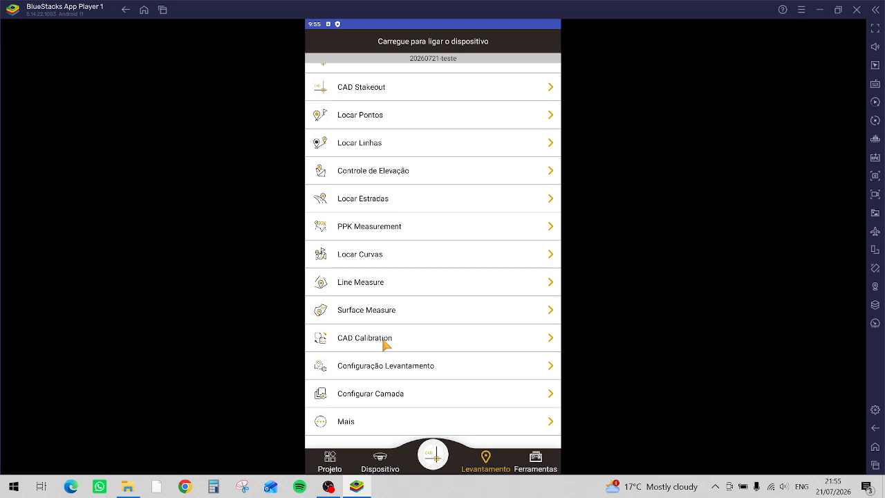
{"action": "left_click", "coordinate": [382, 339]}
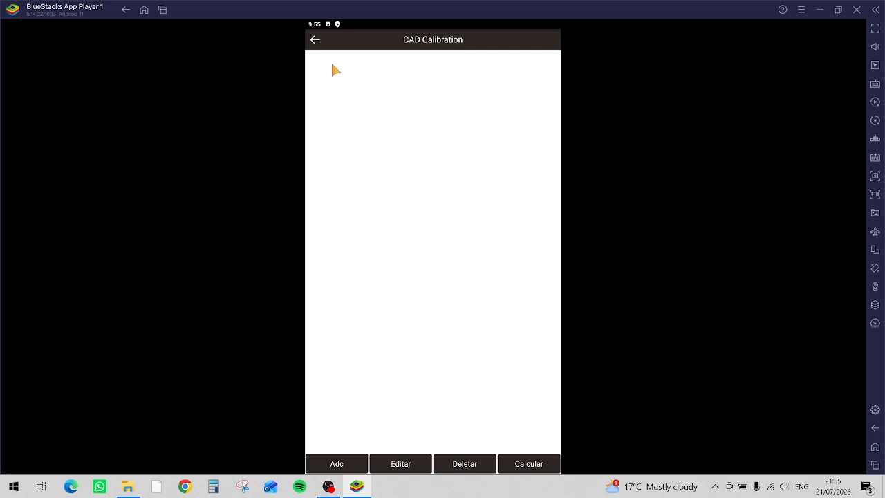
{"action": "left_click", "coordinate": [317, 42]}
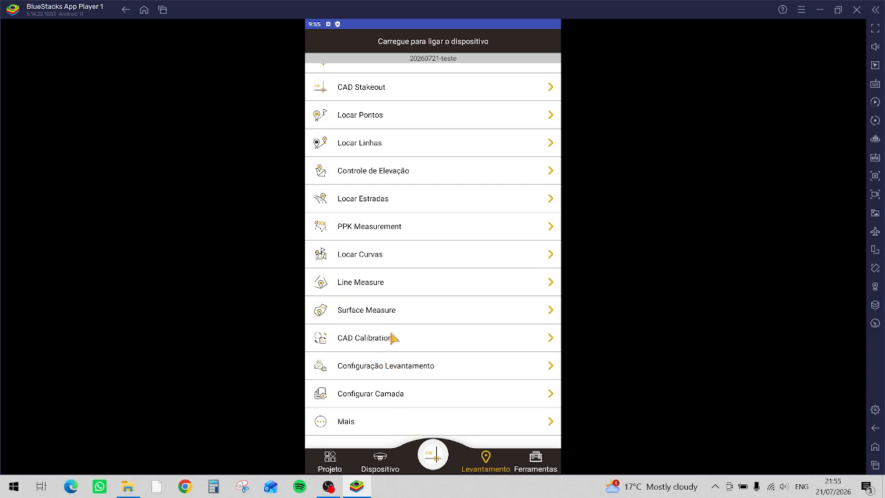
{"action": "scroll", "coordinate": [381, 354], "scroll_direction": "up", "scroll_amount": 3}
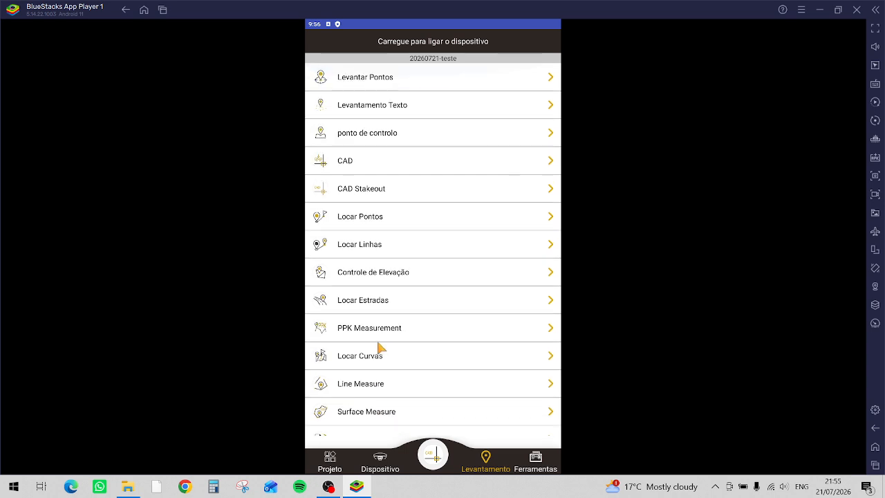
Start creating a new project in Gerenciar Projetos and open its project name for editing.
{"action": "left_click", "coordinate": [381, 455]}
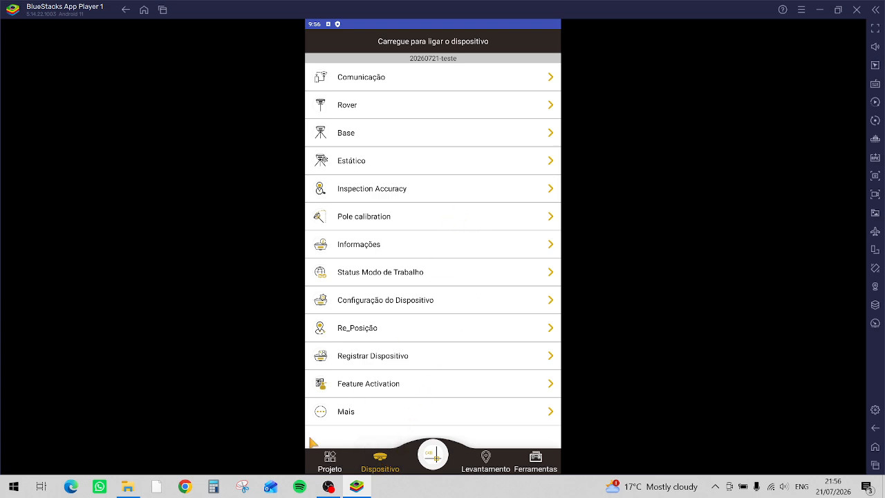
{"action": "left_click", "coordinate": [330, 460]}
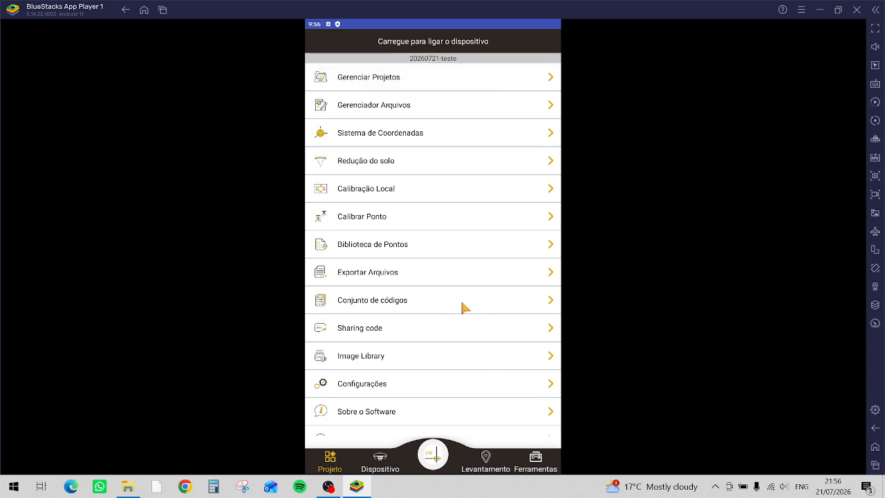
{"action": "left_click", "coordinate": [397, 83]}
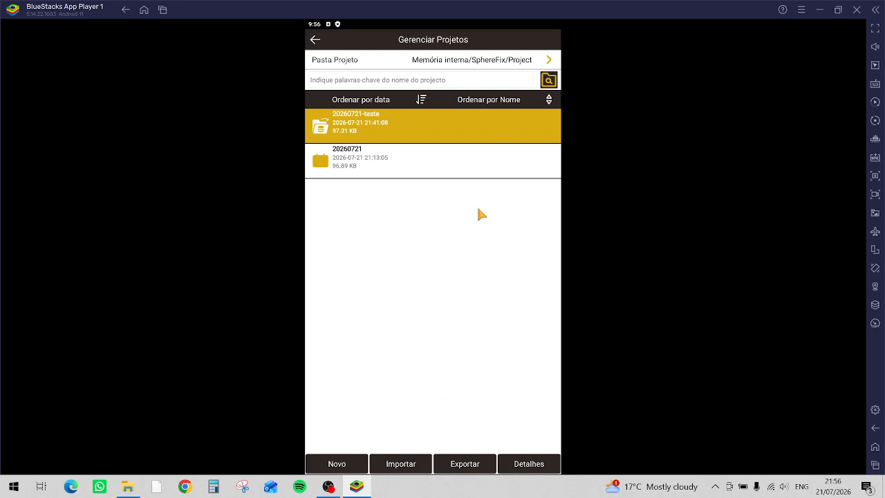
{"action": "left_click", "coordinate": [337, 463]}
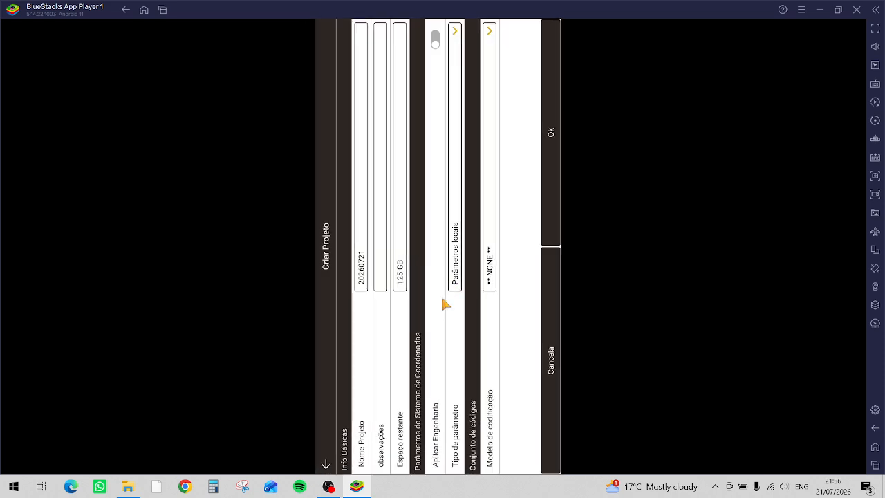
{"action": "left_click", "coordinate": [477, 76]}
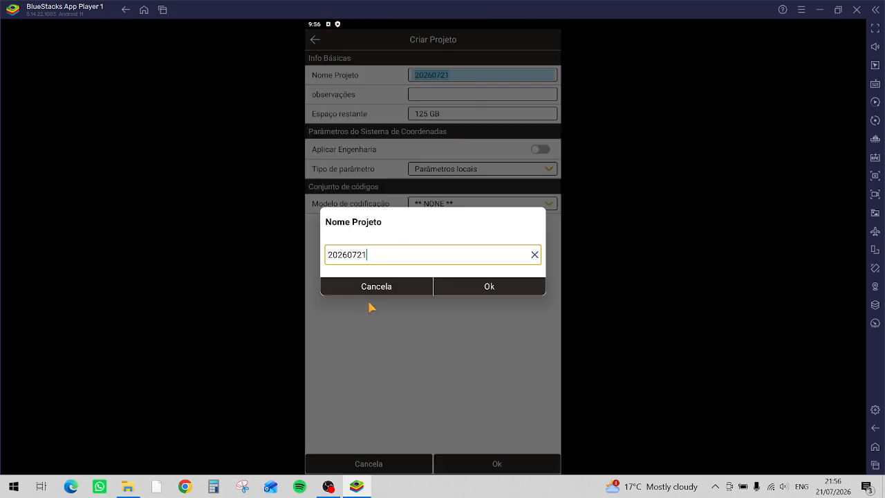